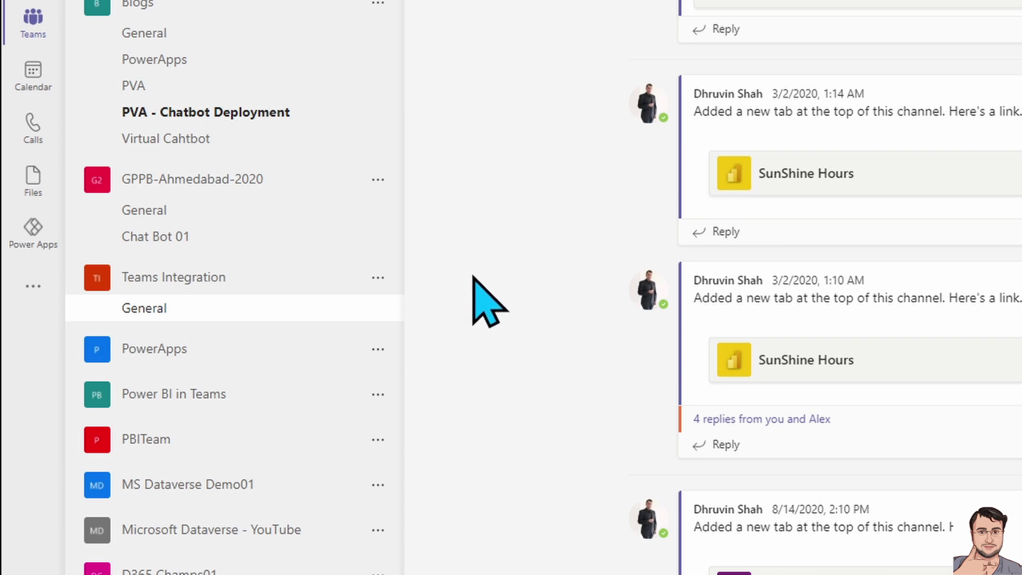
Find the Power BI app by searching 'pow' in the app list and add it to Teams
left_click(32, 290)
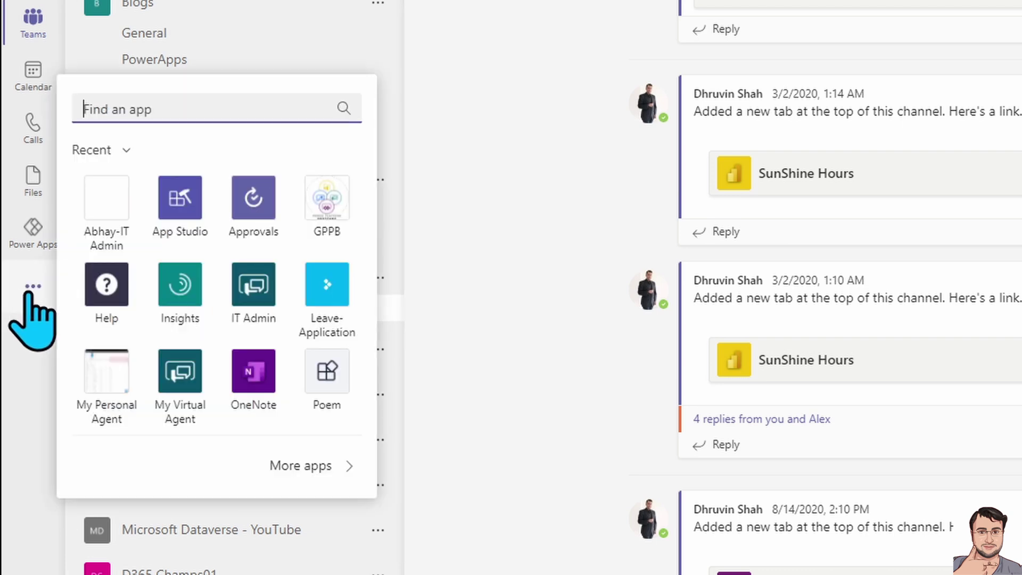
type("powe")
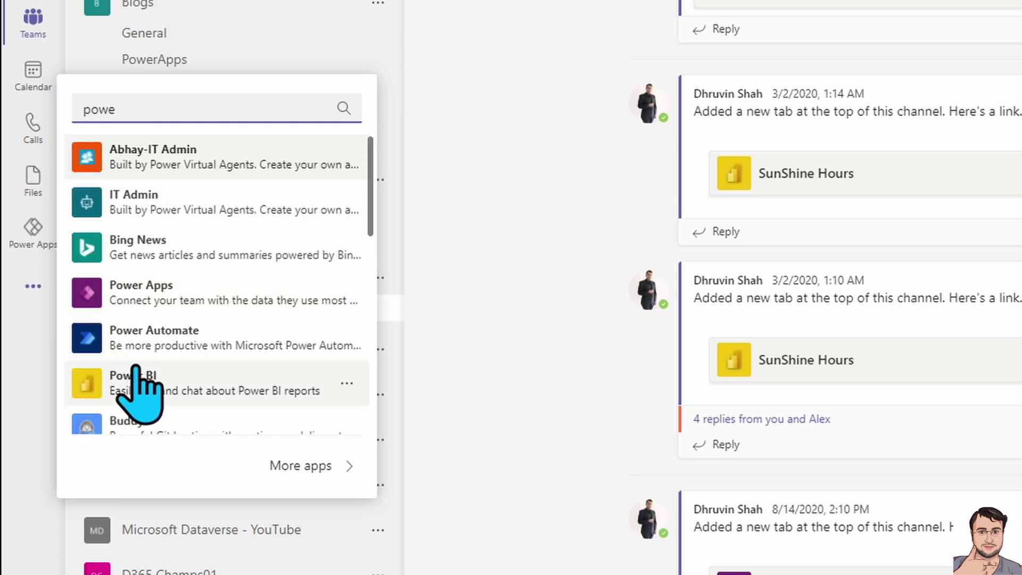
left_click(170, 379)
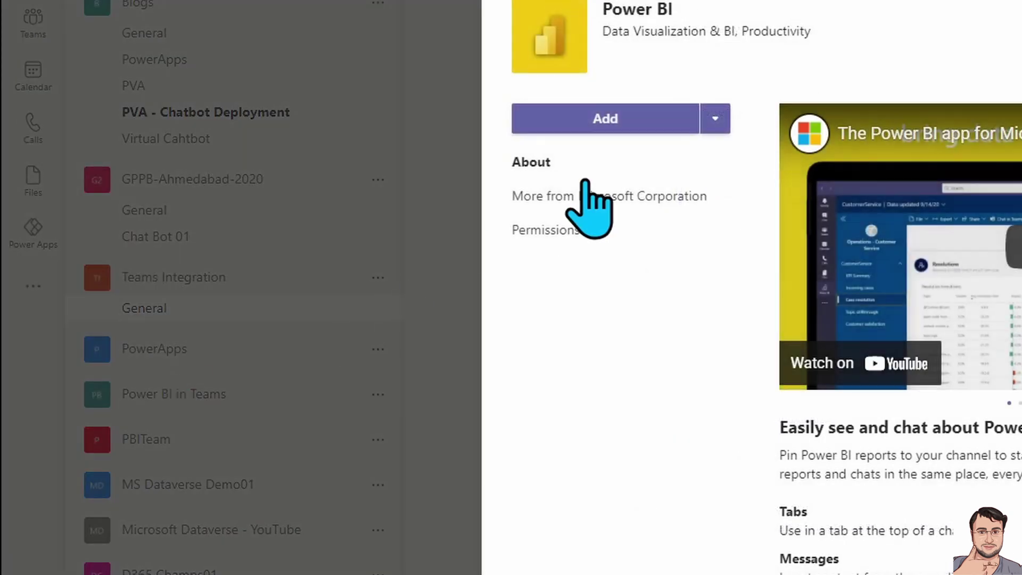
left_click(609, 124)
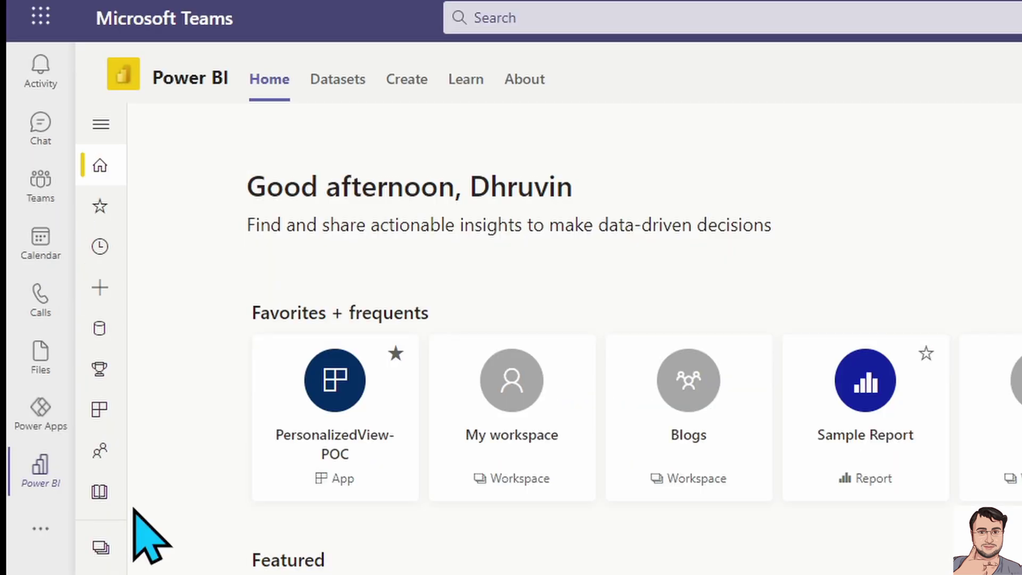
Open Power BI's Create page and zoom the browser view in
left_click(107, 291)
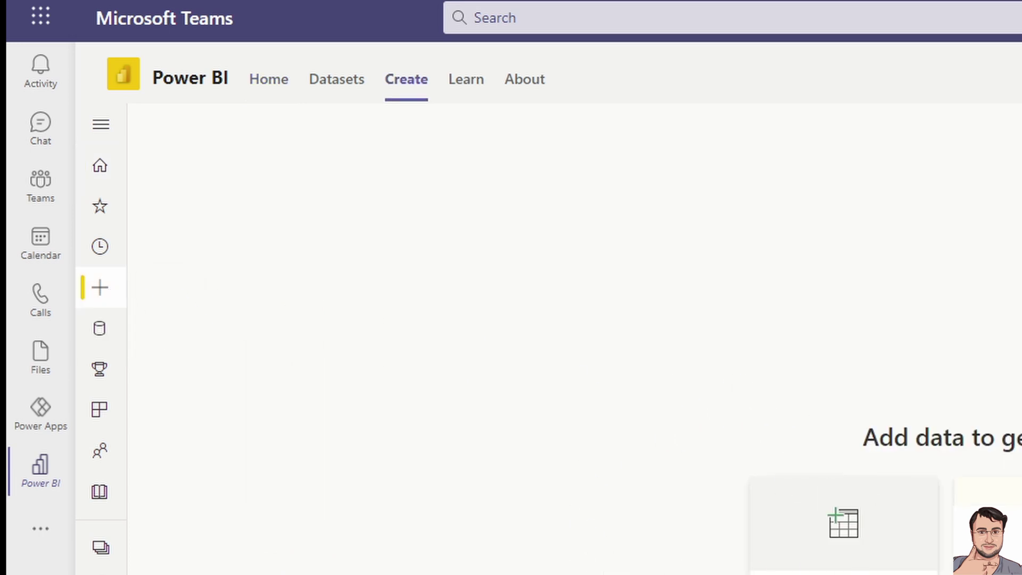
key("ctrl+plus")
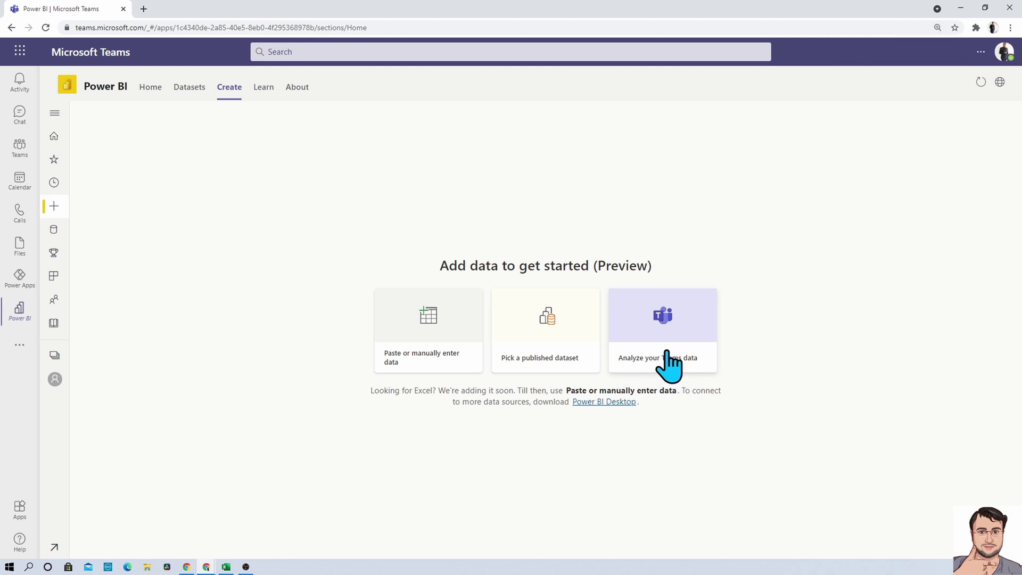
Generate the report from Teams data and browse its My activity, Team activity, details pages and time periods
left_click(667, 353)
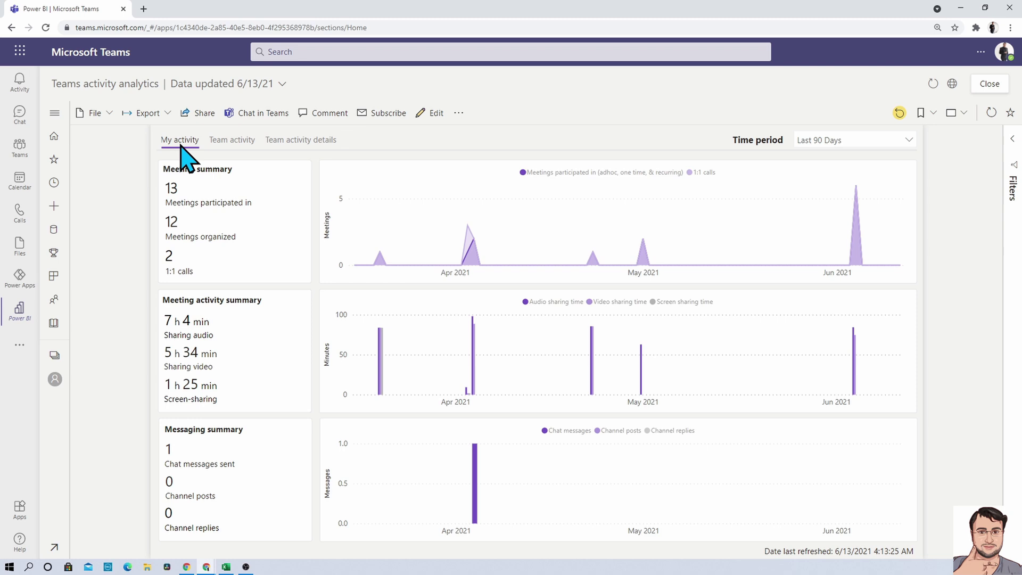
left_click(223, 141)
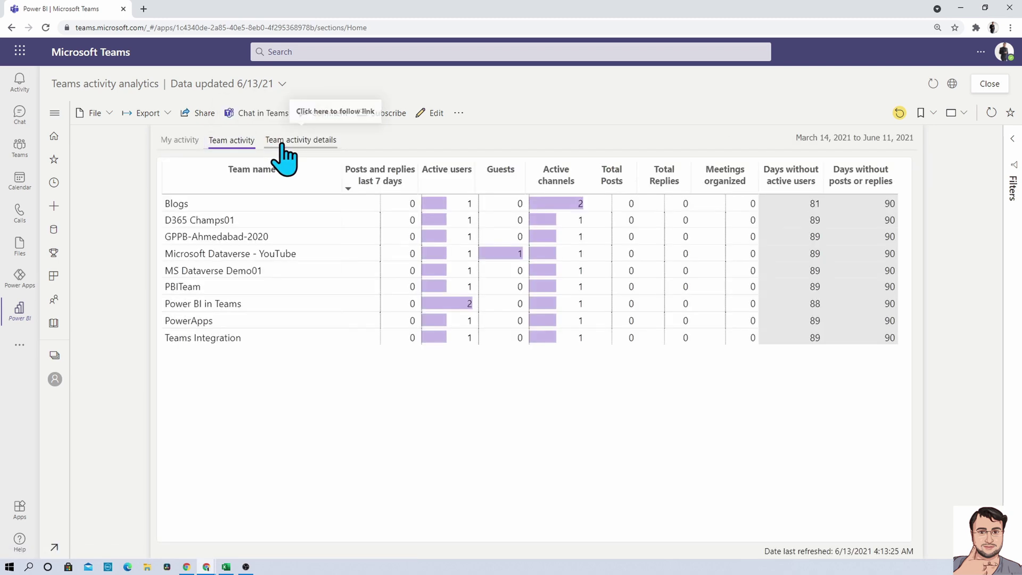
left_click(282, 142)
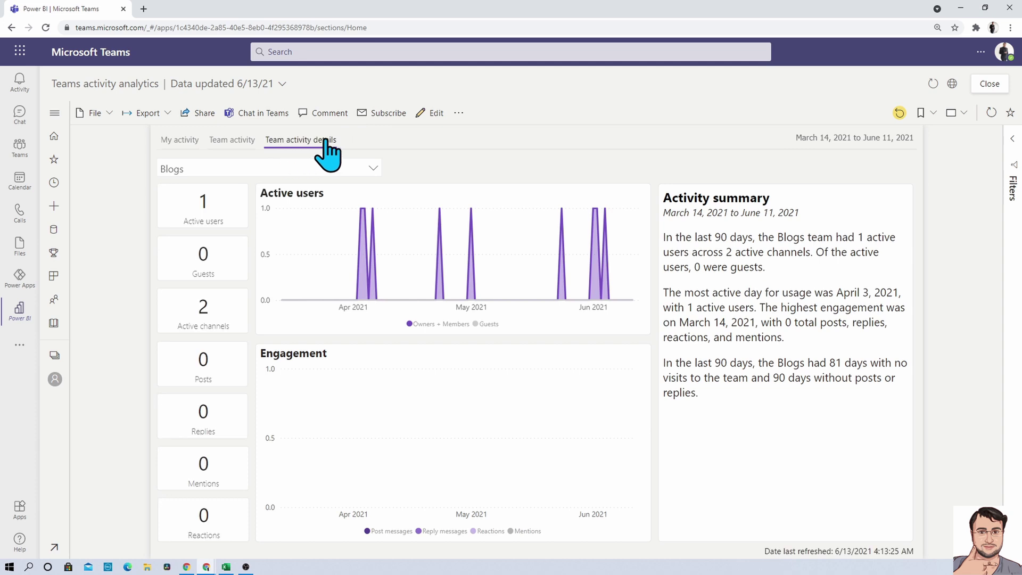
left_click(172, 142)
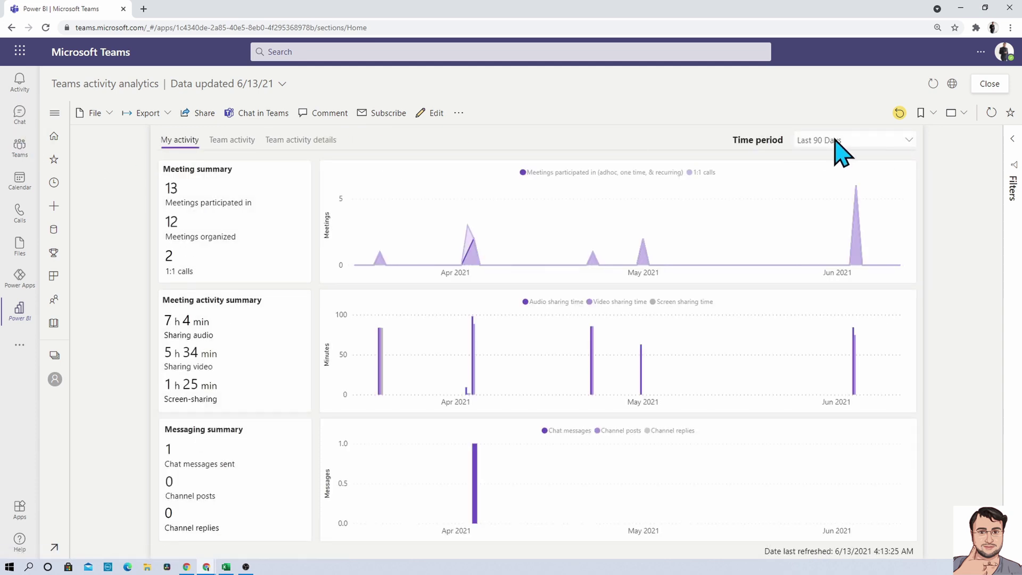
left_click(836, 140)
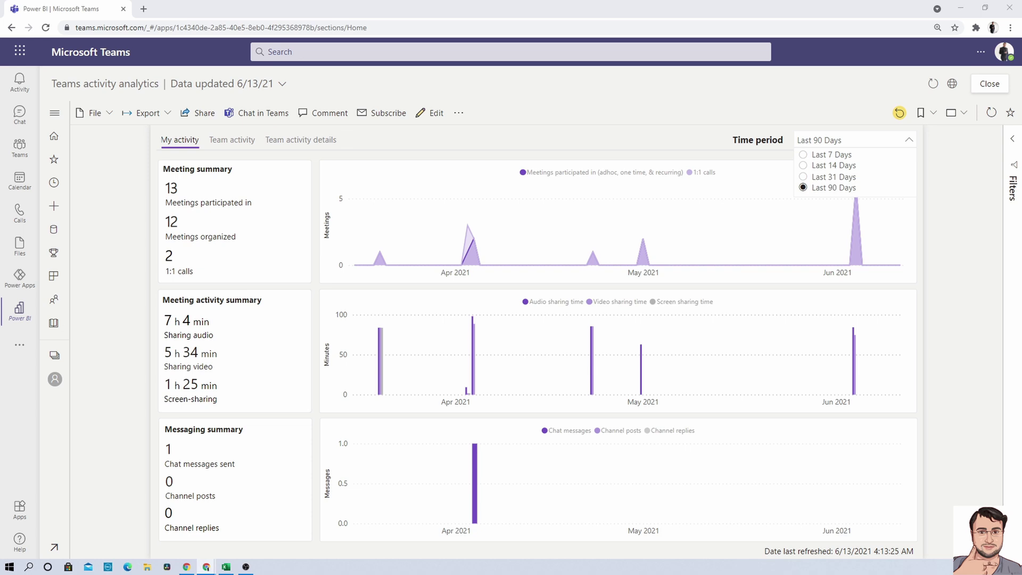
left_click(182, 147)
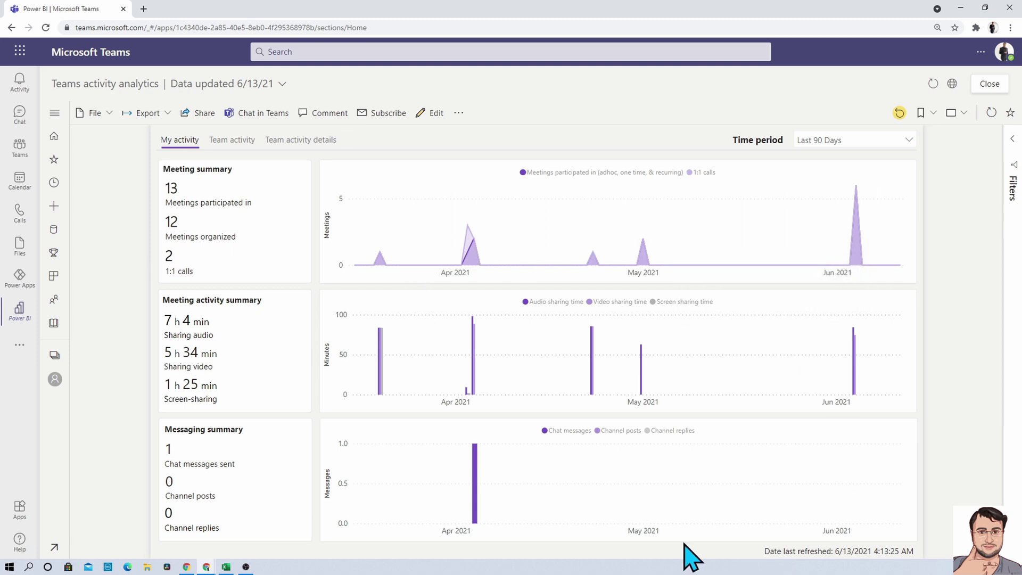
Switch the report to its Team activity page listing the nine teams
left_click(218, 144)
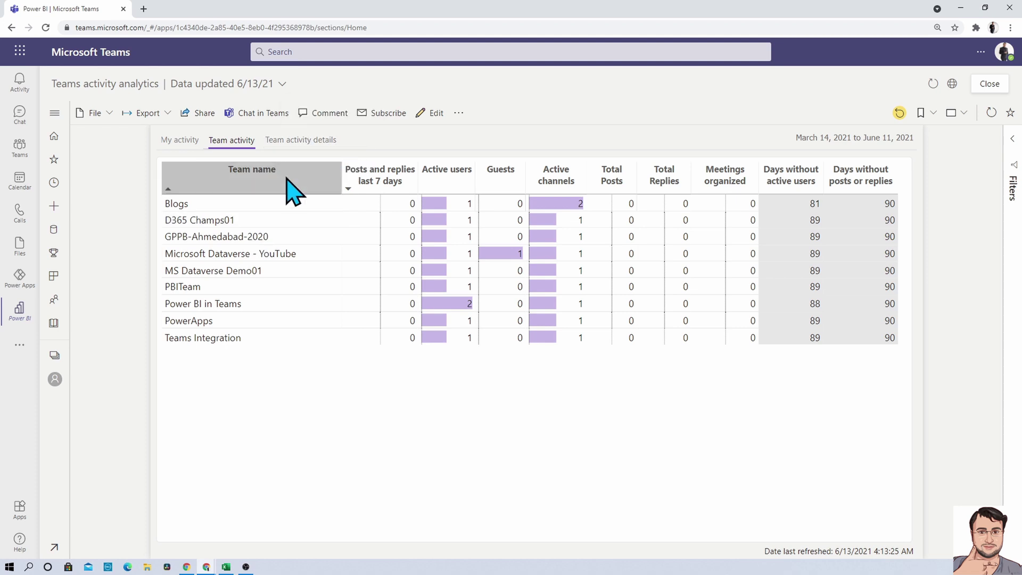
Drill through from the D365 Champs01 row to its Team Activity Details page
right_click(226, 220)
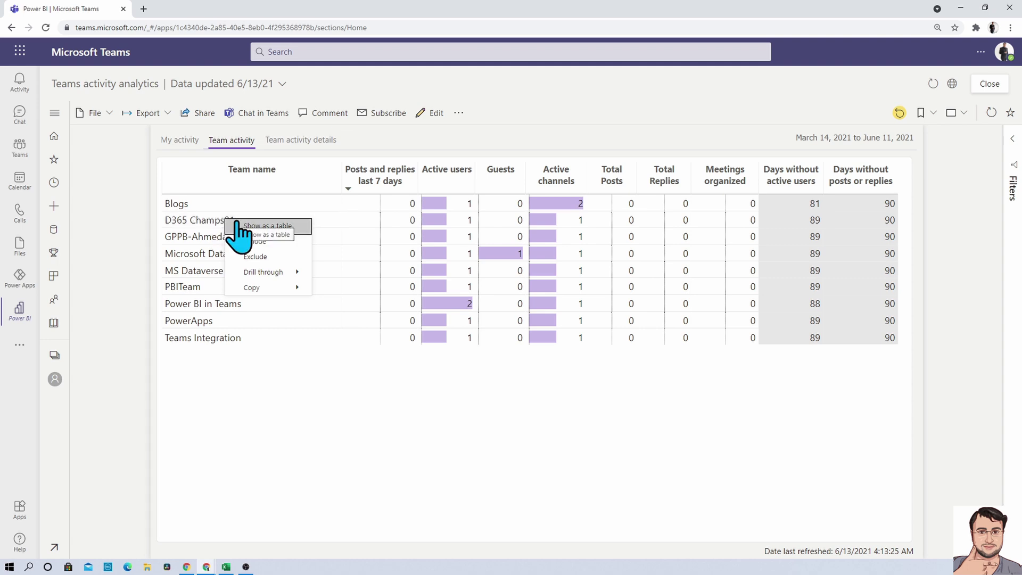
mouse_move(266, 273)
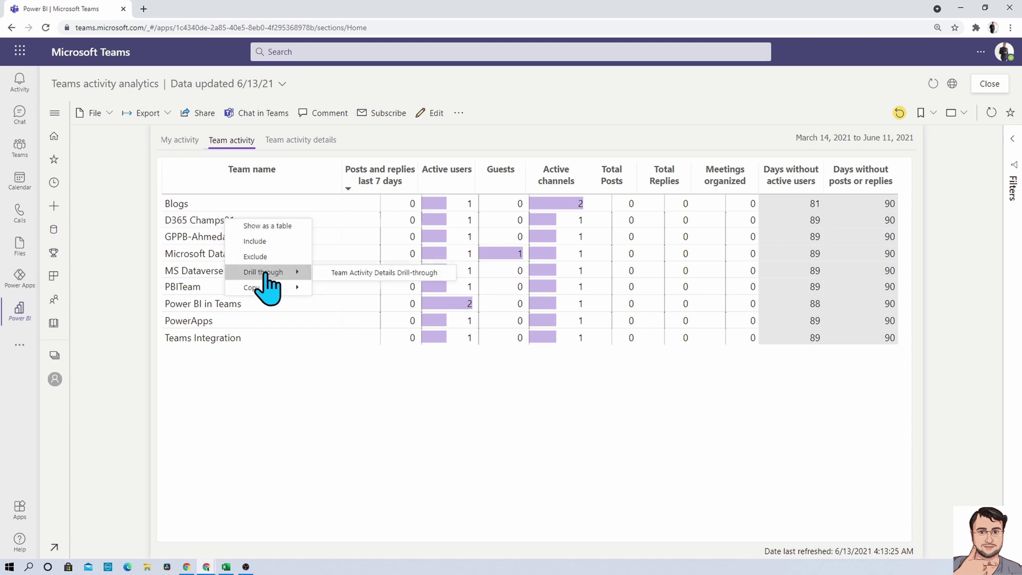
left_click(341, 273)
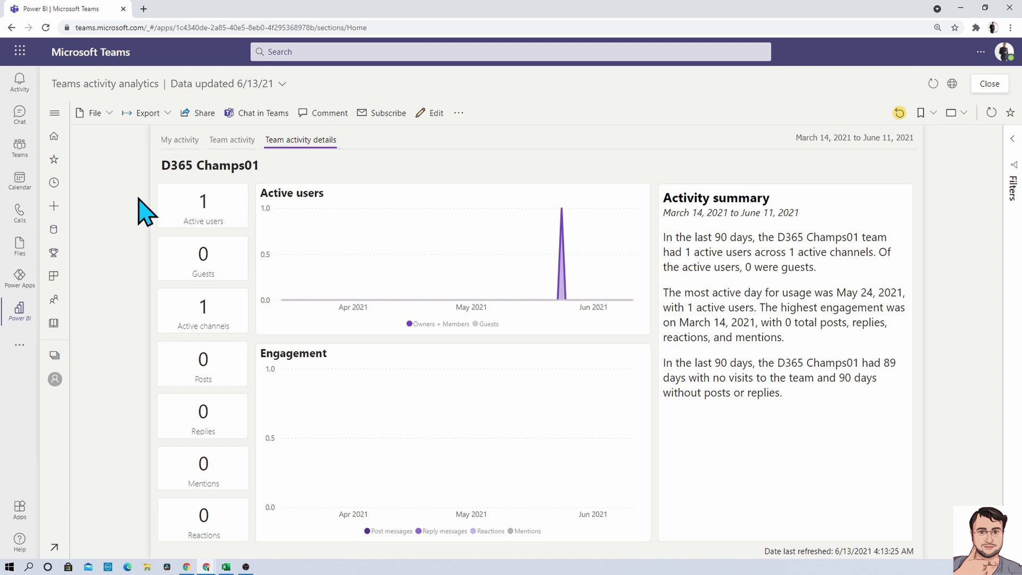
Open app.powerbi.com in a new Chrome tab
left_click(147, 11)
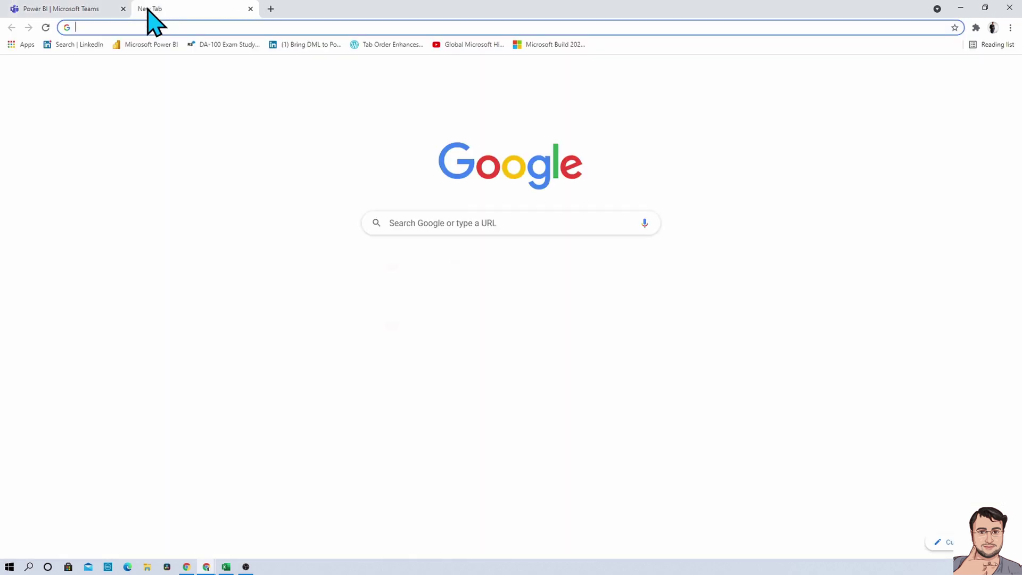
type("app")
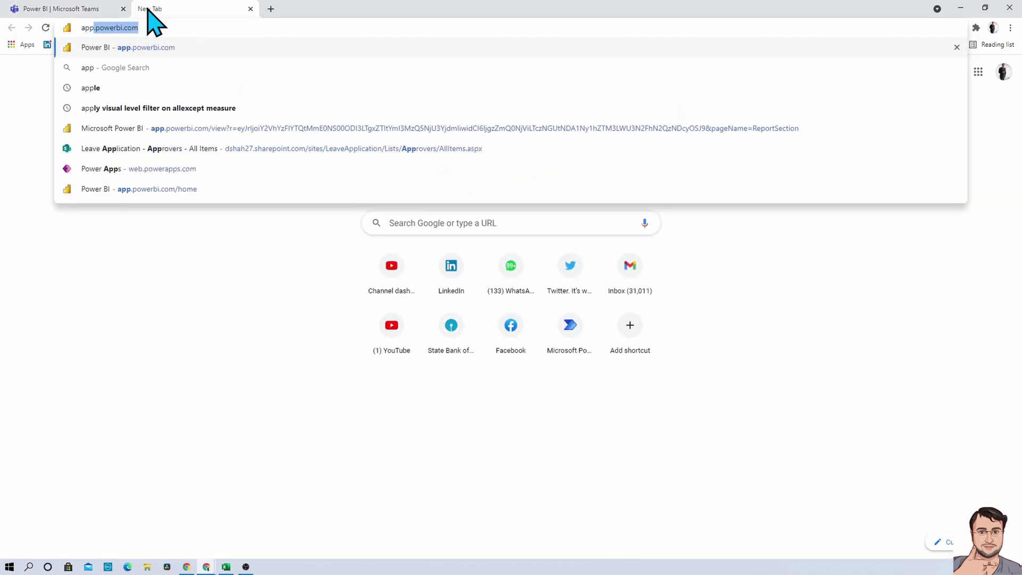
key("Return")
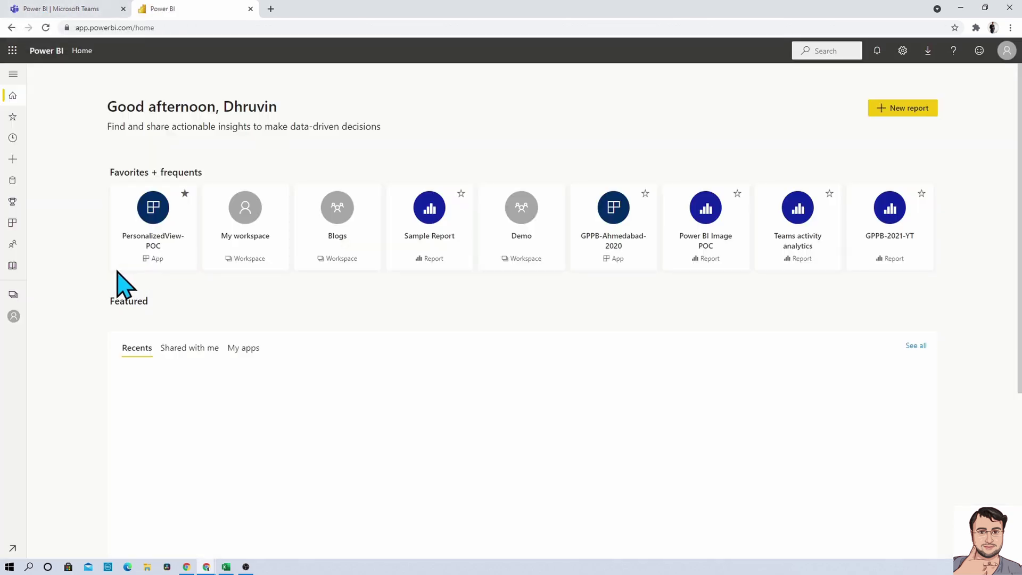
Search My workspace for 'tea' and open the Teams activity analytics report
left_click(14, 316)
left_click(961, 119)
type("teams")
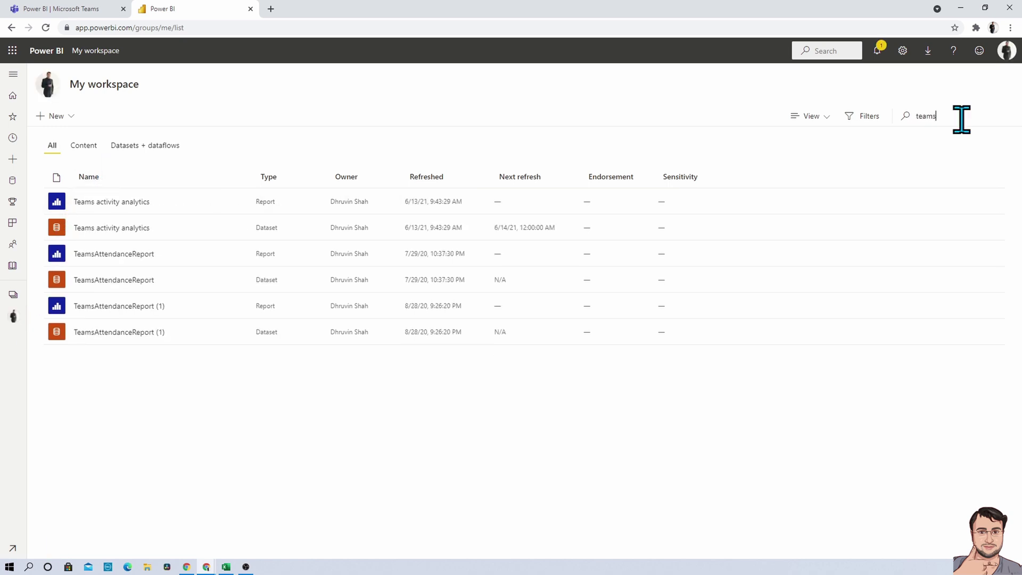
left_click(123, 203)
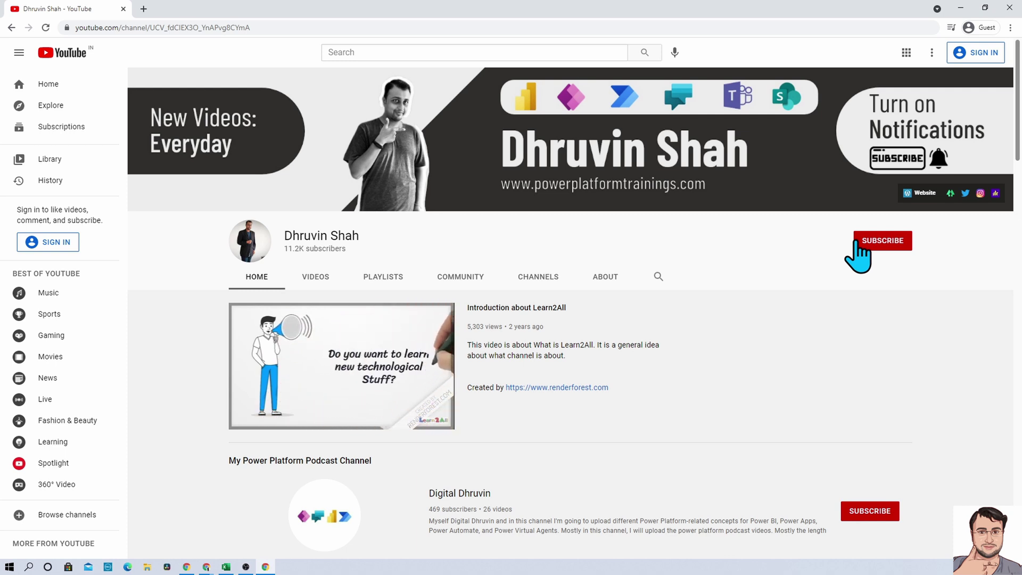
Open the channel's training website Contact page in a new tab, then return to YouTube
left_click(916, 196)
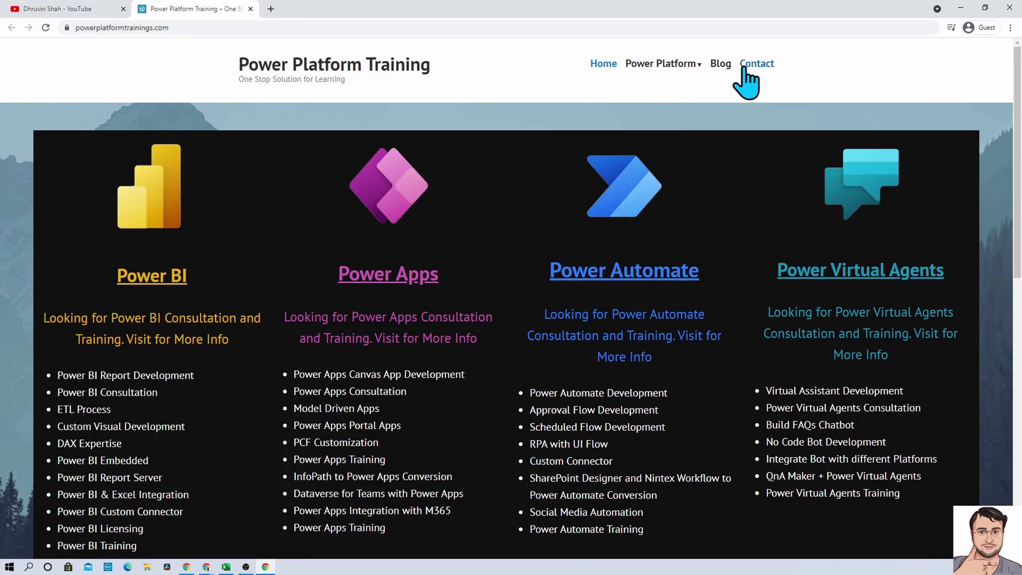
left_click(744, 65)
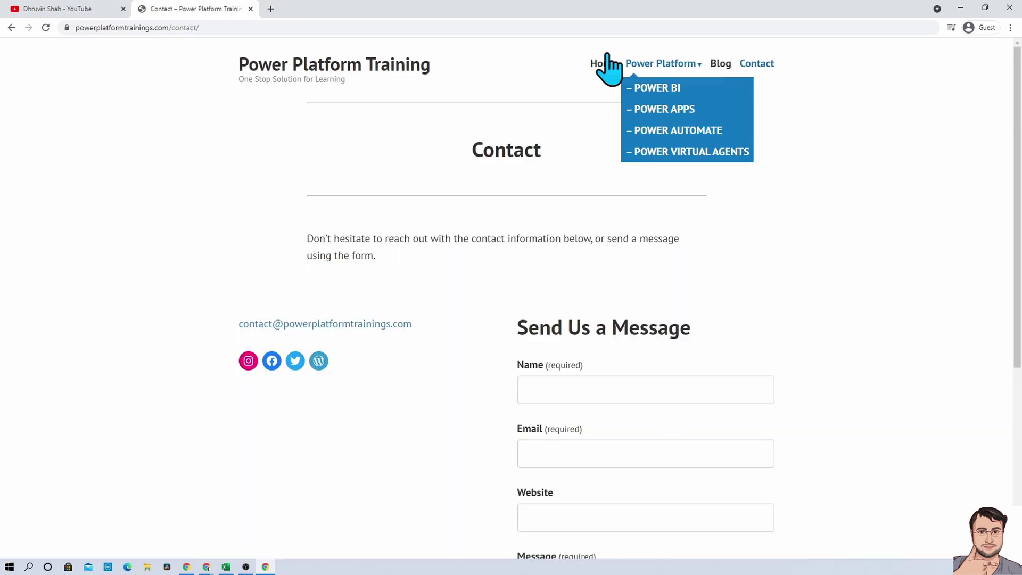
left_click(48, 9)
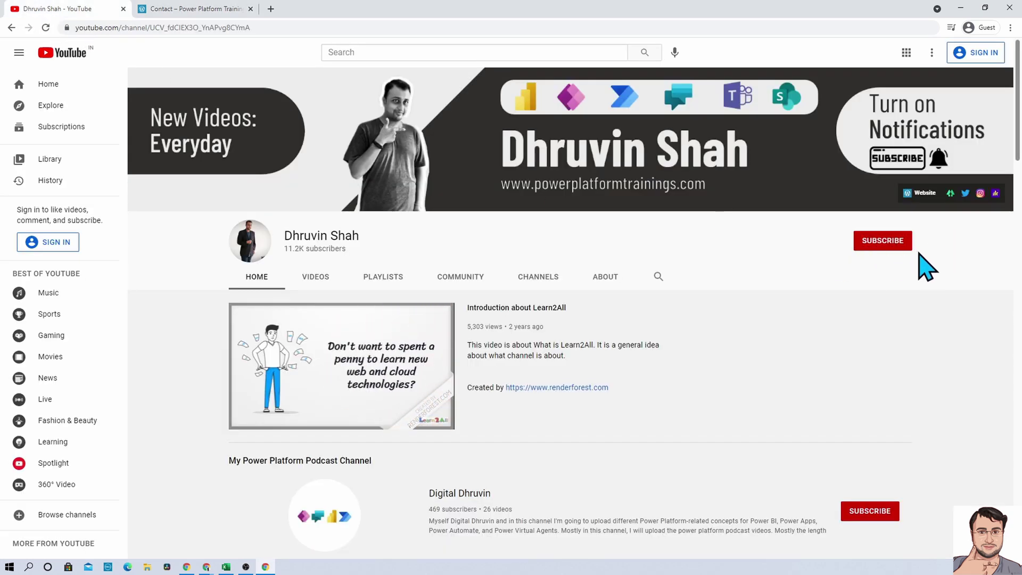
Open the channel's Linktree page and Instagram profile in new tabs from the YouTube banner
left_click(950, 195)
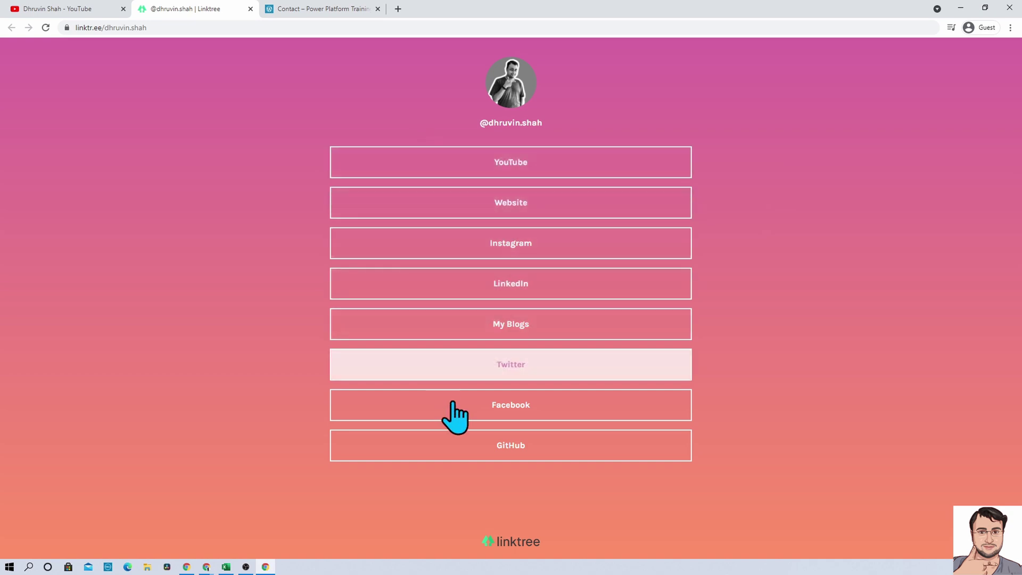
left_click(80, 10)
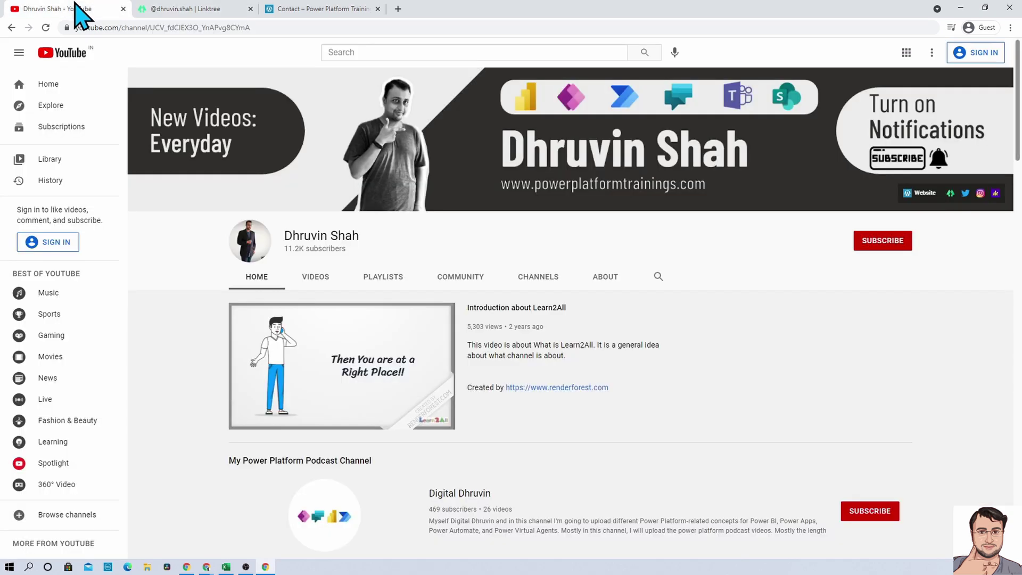
left_click(981, 198)
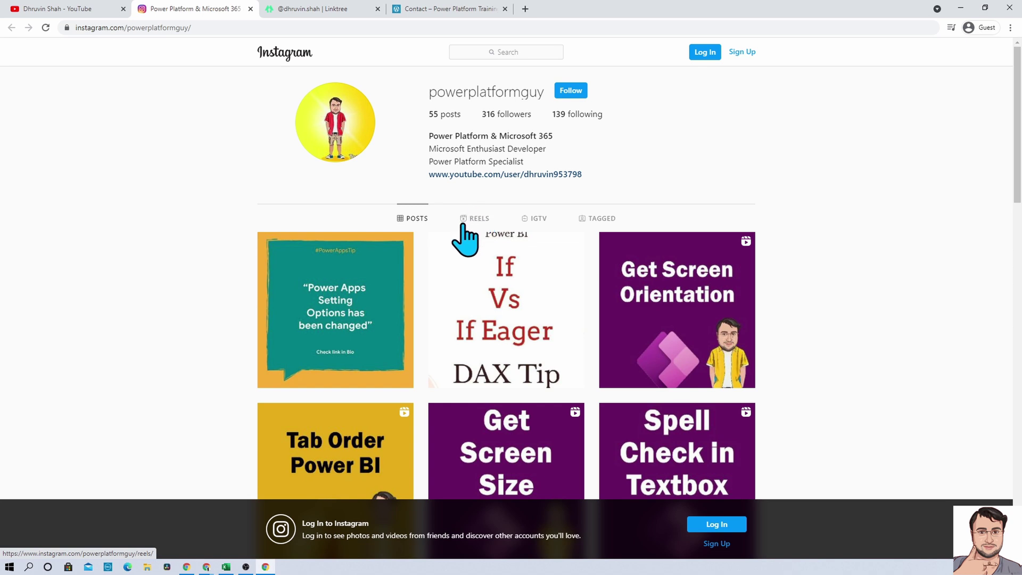
Show the Instagram profile's reels, copy its username, then return to the YouTube tab
left_click(475, 219)
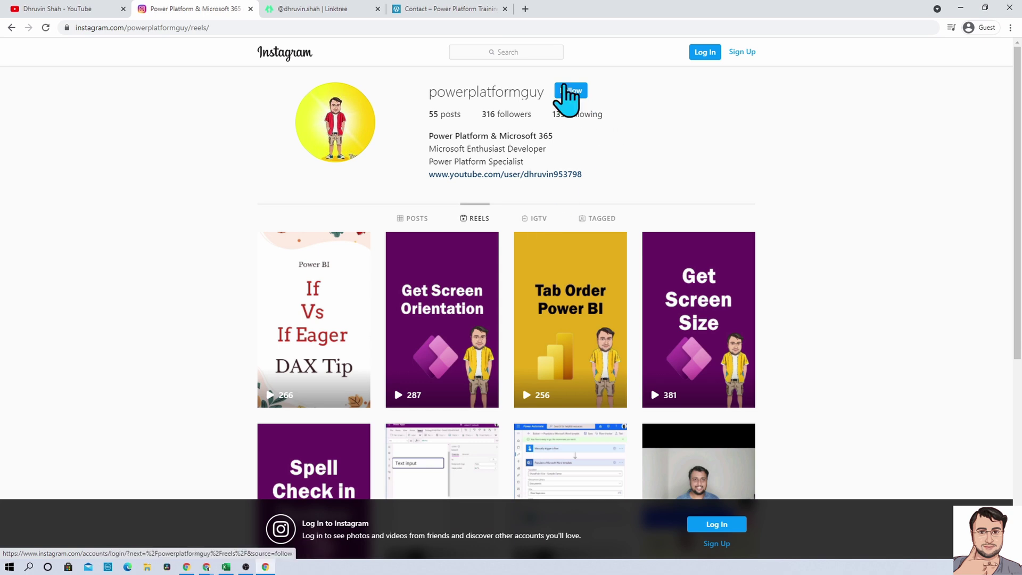
double_click(462, 96)
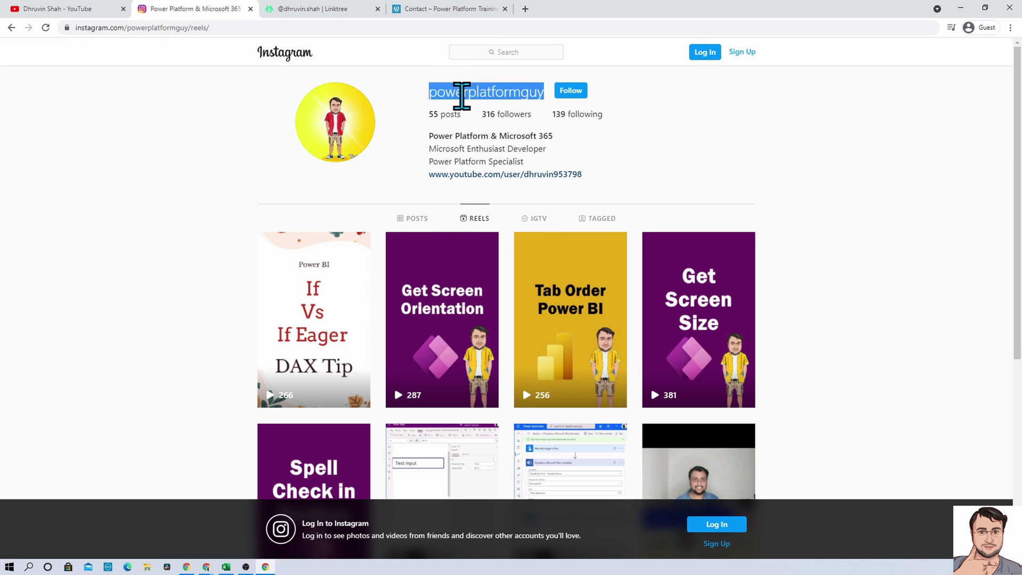
right_click(463, 97)
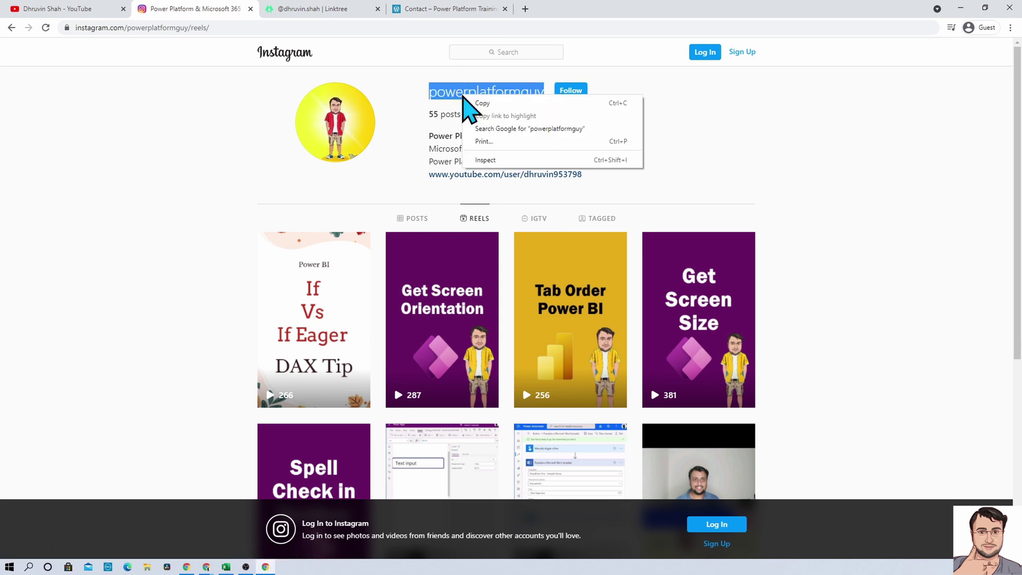
left_click(477, 102)
left_click(481, 53)
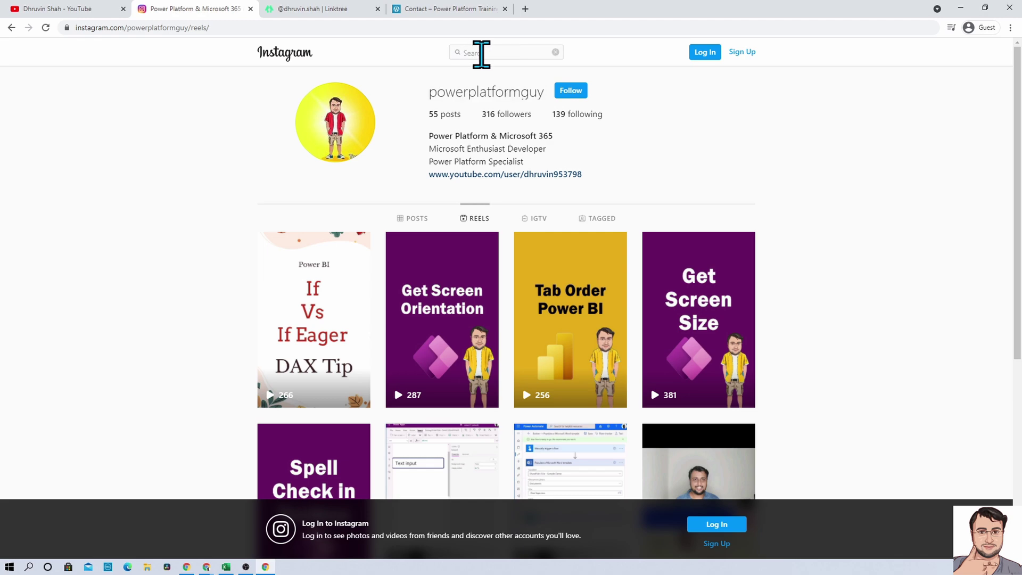
left_click(69, 13)
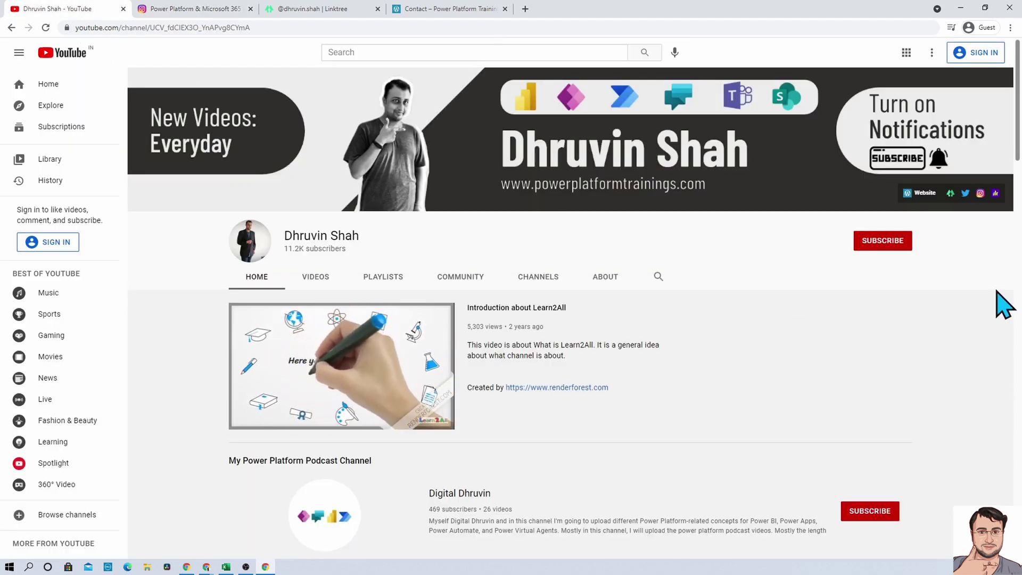
Open The Power Platform Show podcast on Anchor from the banner, then go back to the YouTube channel
left_click(995, 194)
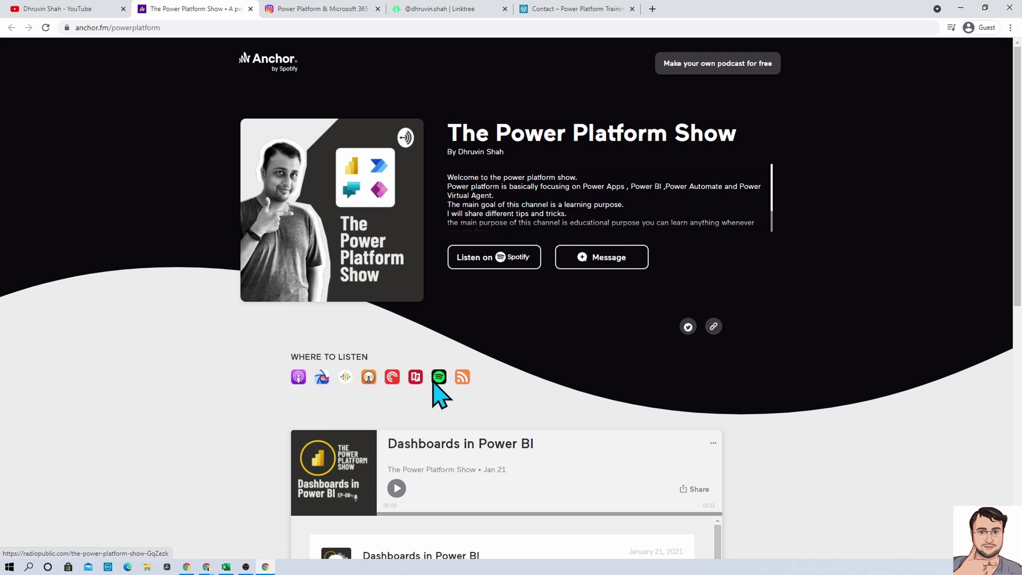
left_click(78, 9)
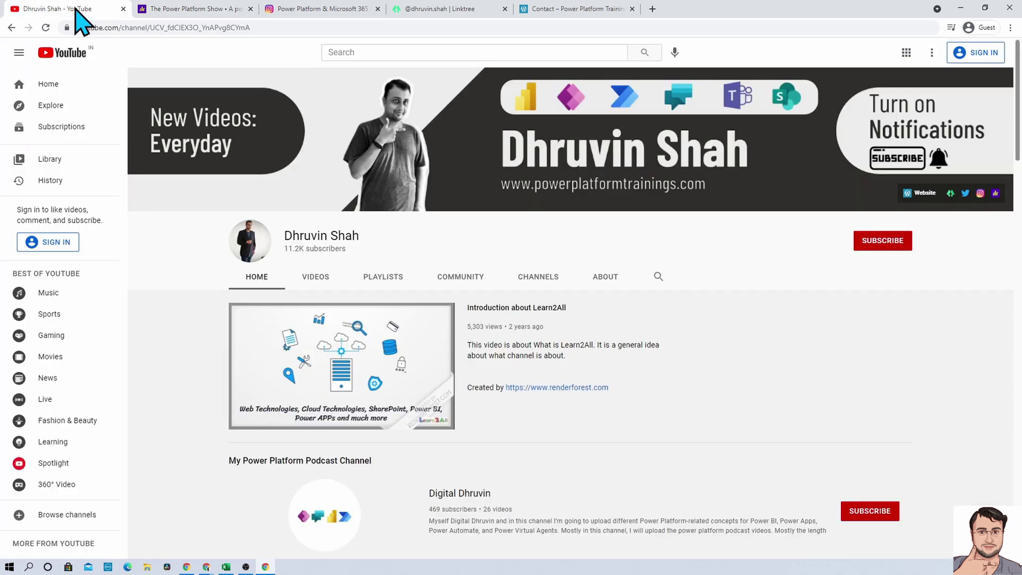